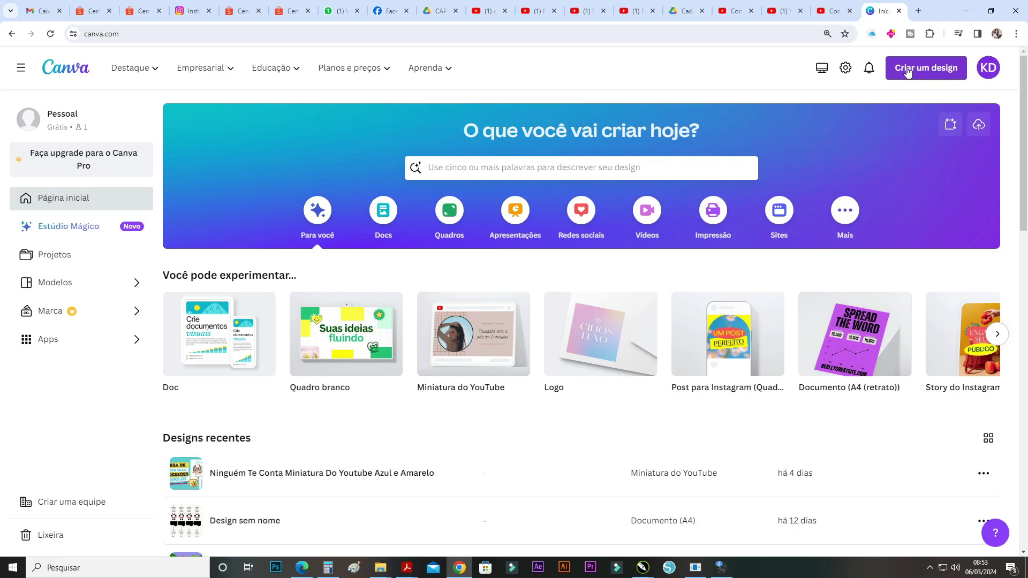
# Create a blank A4 portrait document, then find the TypeGradient app and open it in the editor.
pyautogui.click(909, 72)
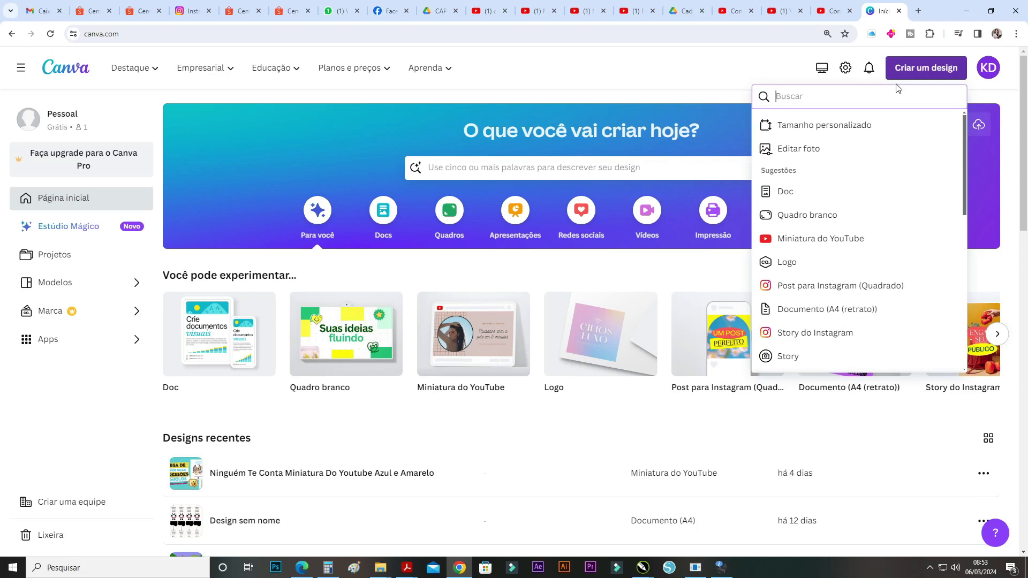
pyautogui.click(808, 316)
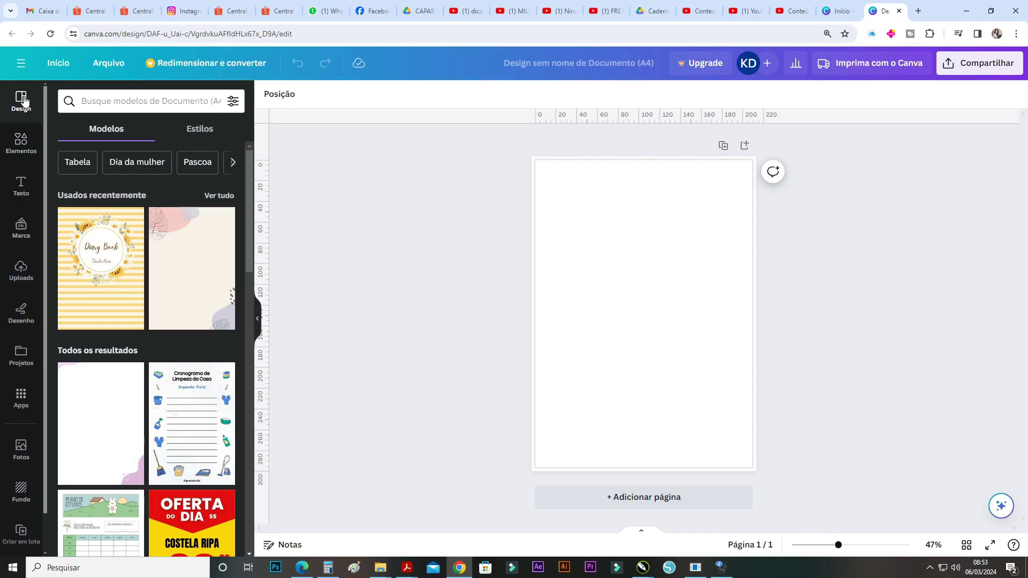
pyautogui.click(22, 407)
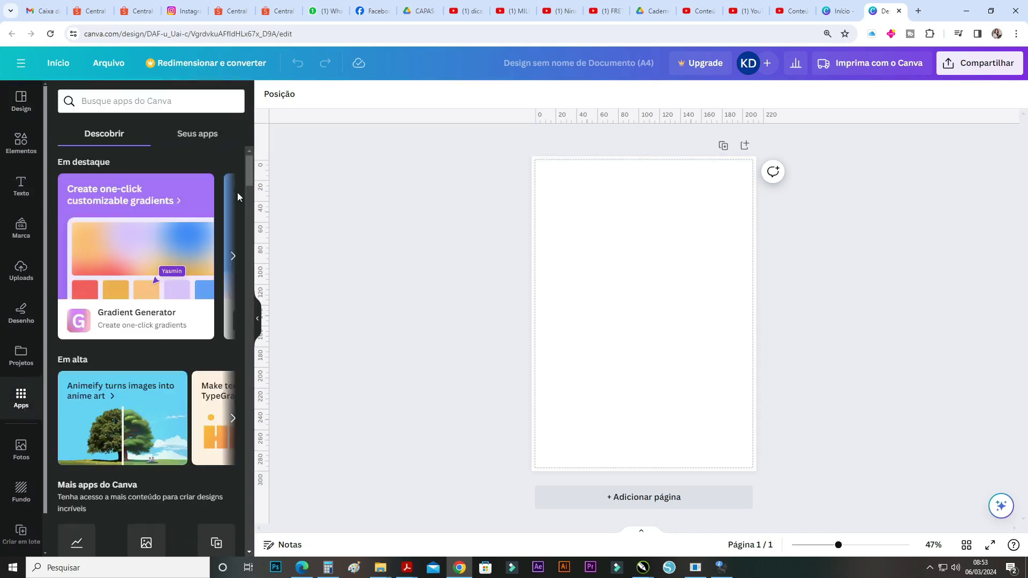
pyautogui.click(173, 100)
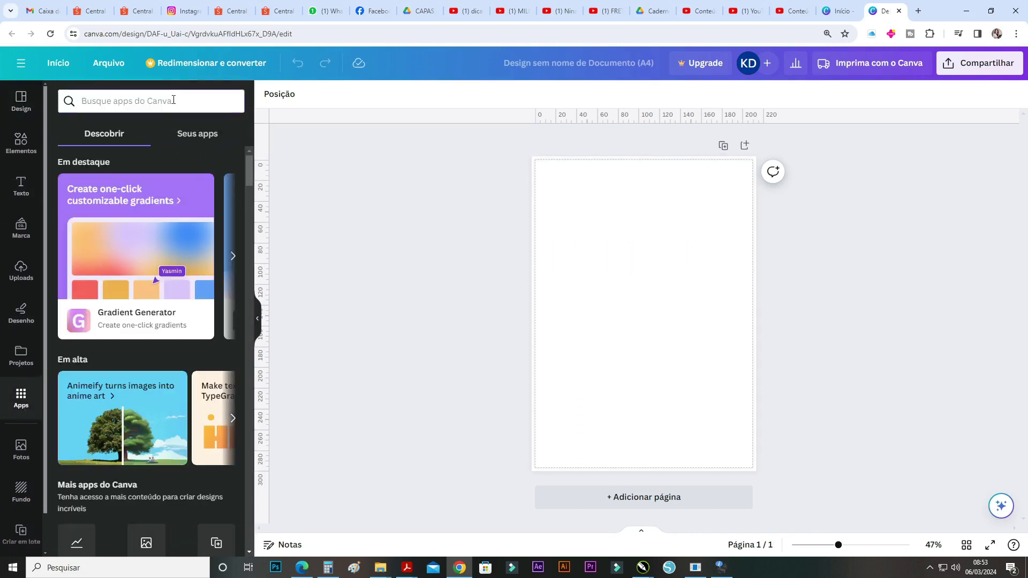
pyautogui.write('typegradient')
pyautogui.press('Return')
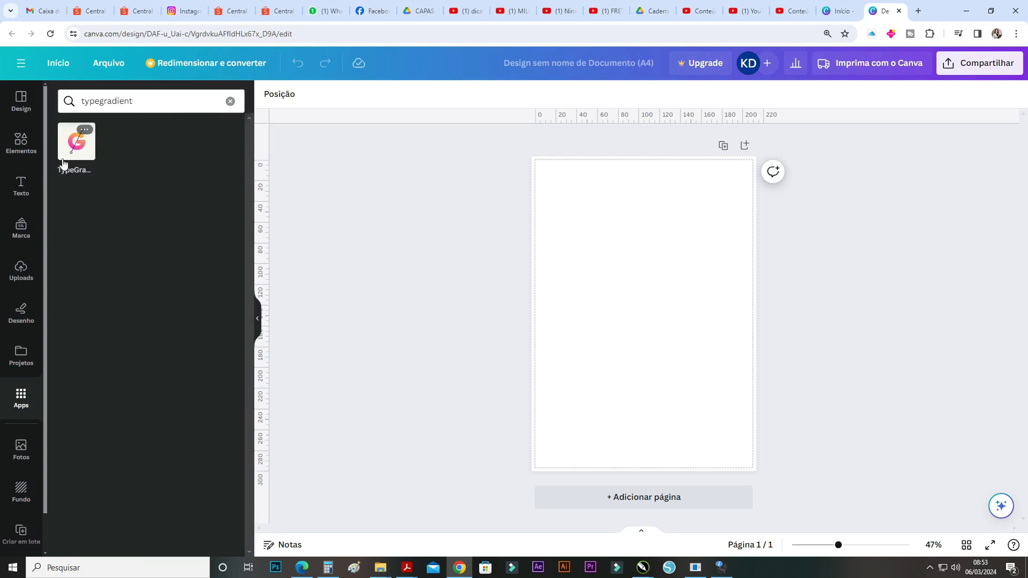
pyautogui.click(69, 161)
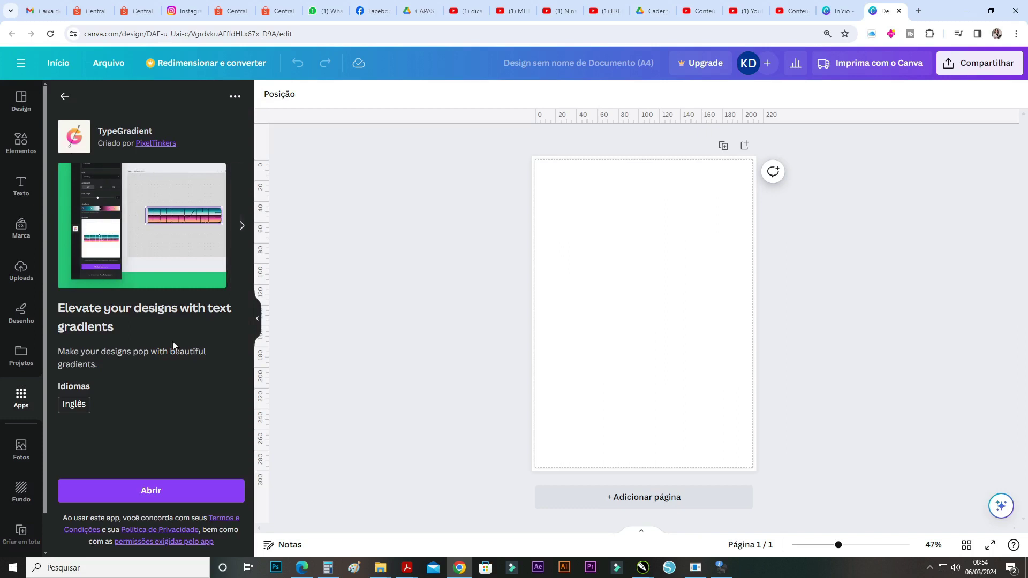
pyautogui.click(172, 491)
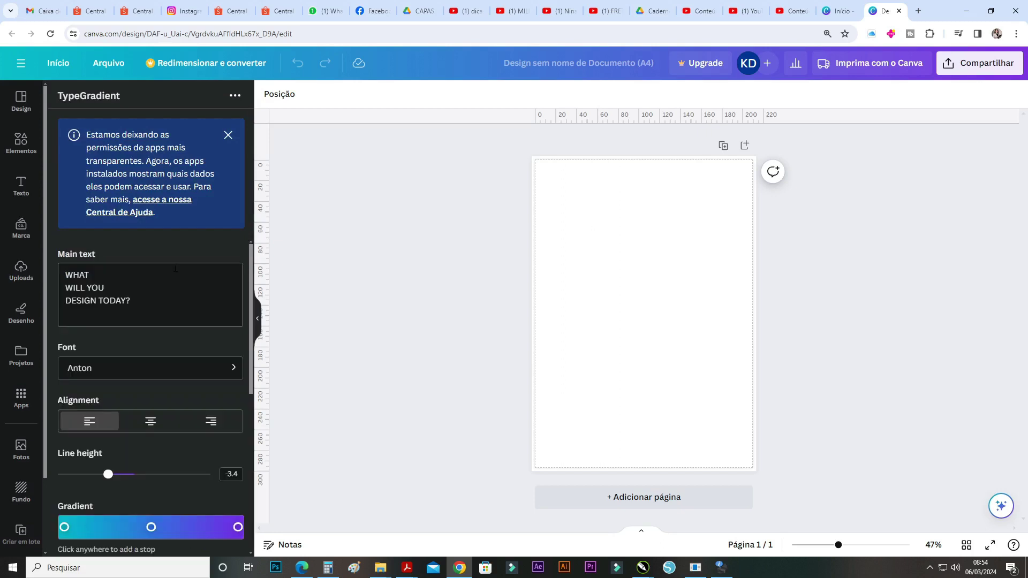
# Replace the default main text with a child's first name and "1 ANO" on a second line.
pyautogui.scroll(-5, 208, 453)
pyautogui.scroll(2, 204, 430)
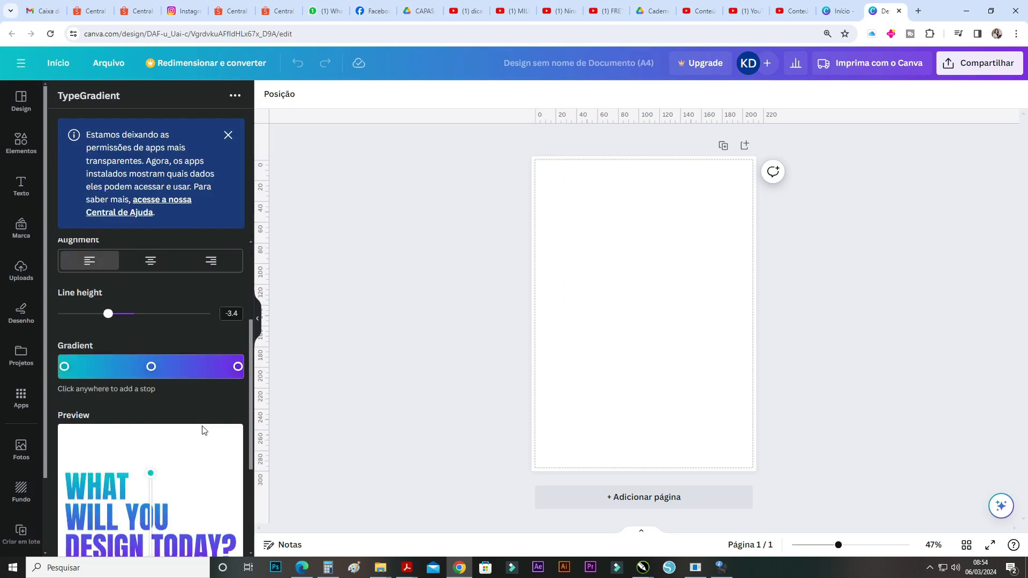
pyautogui.scroll(3, 203, 430)
pyautogui.hotkey('shift', 'Up')
pyautogui.hotkey('shift', 'Up')
pyautogui.hotkey('shift', 'Home')
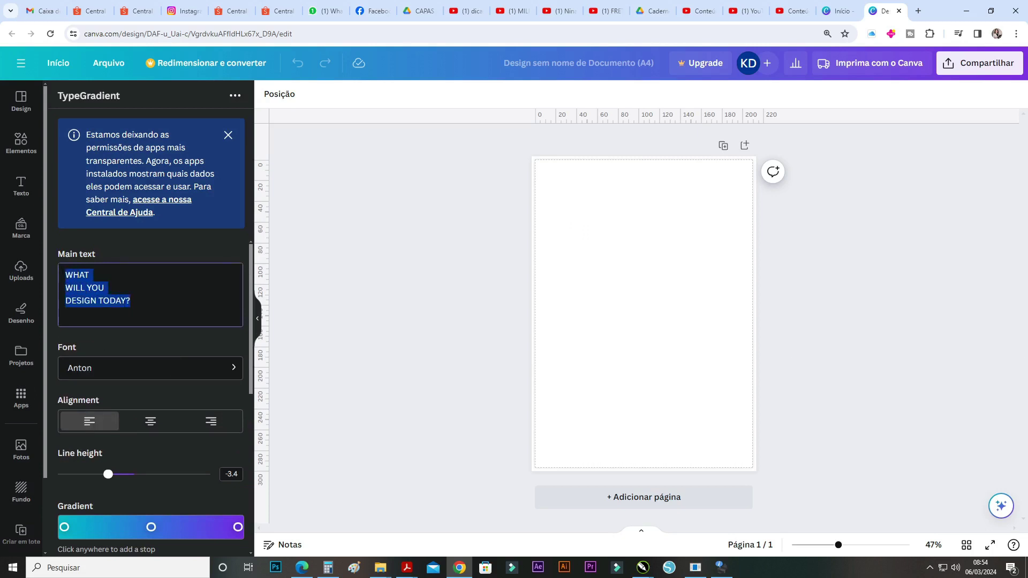
pyautogui.write('RAFAELA')
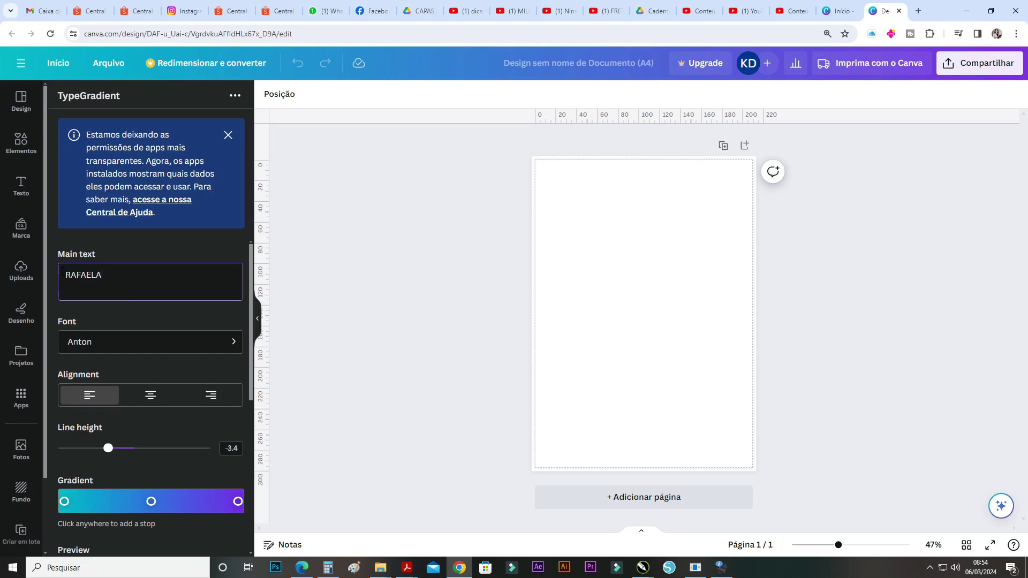
pyautogui.write(' A1 ANO')
pyautogui.press('Return')
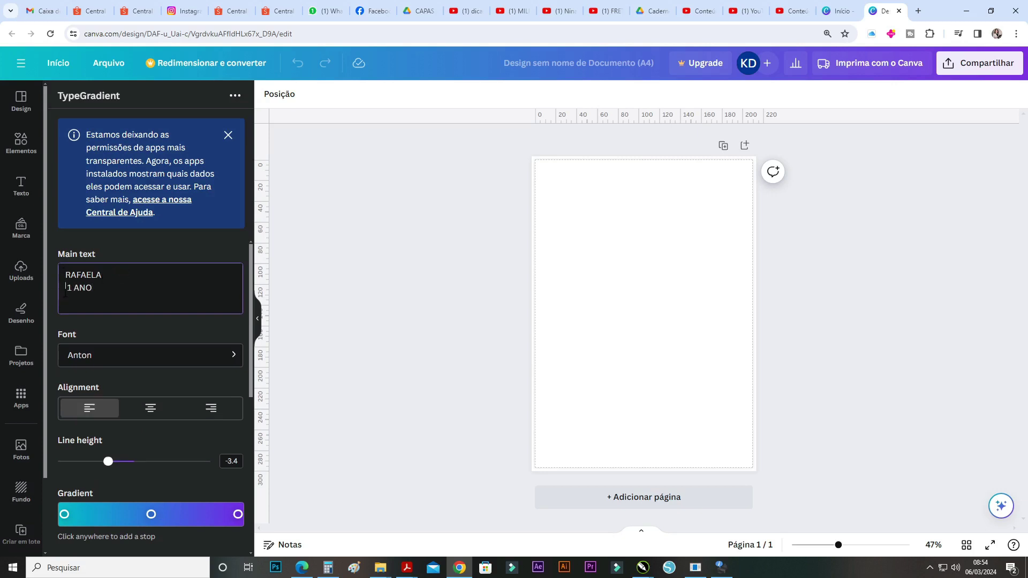
pyautogui.press('Delete')
pyautogui.click(140, 158)
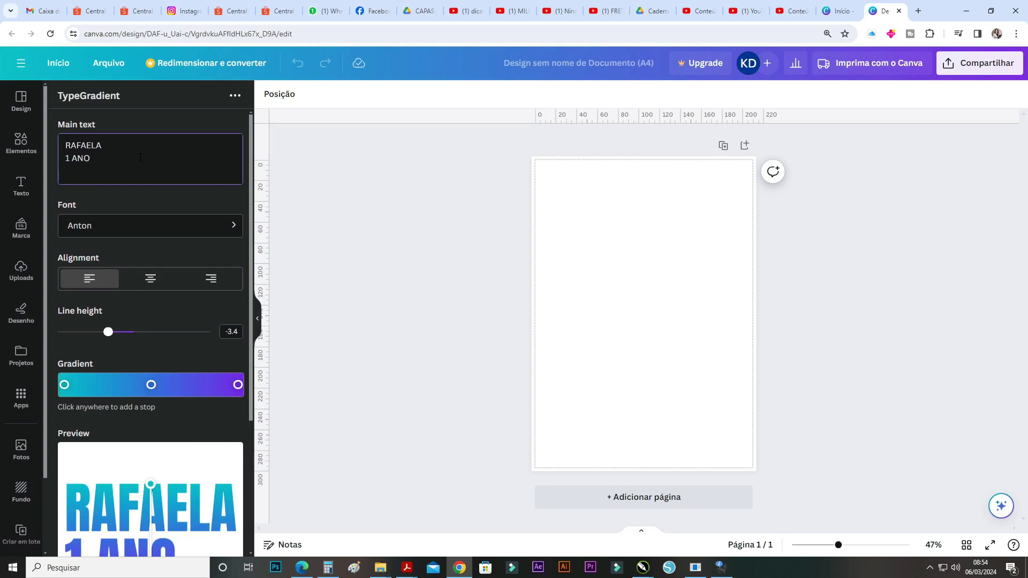
# Compare the left, centre and right alignments for the two-line text and set it to centred.
pyautogui.scroll(-2, 153, 270)
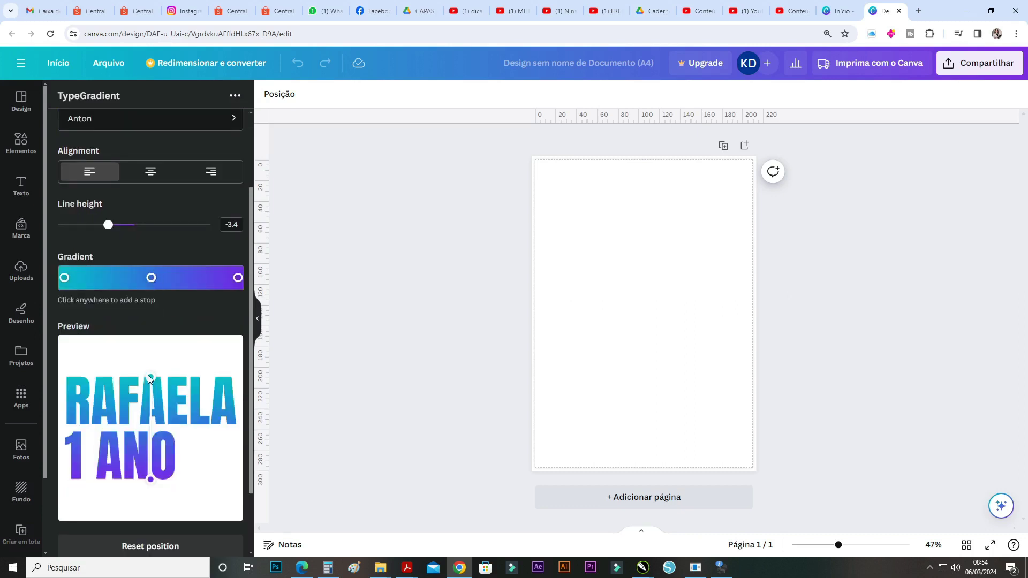
pyautogui.scroll(1, 170, 235)
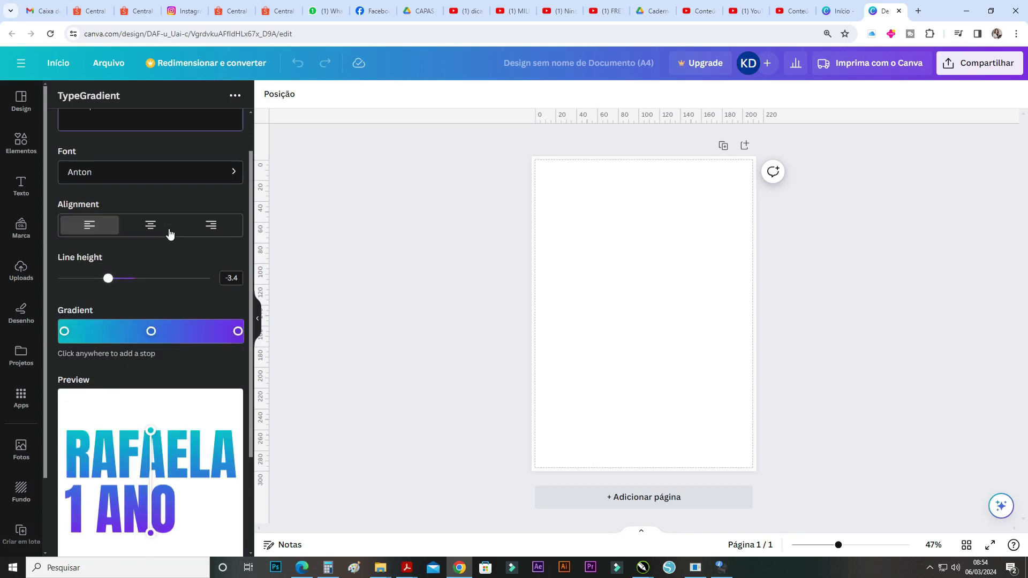
pyautogui.click(146, 225)
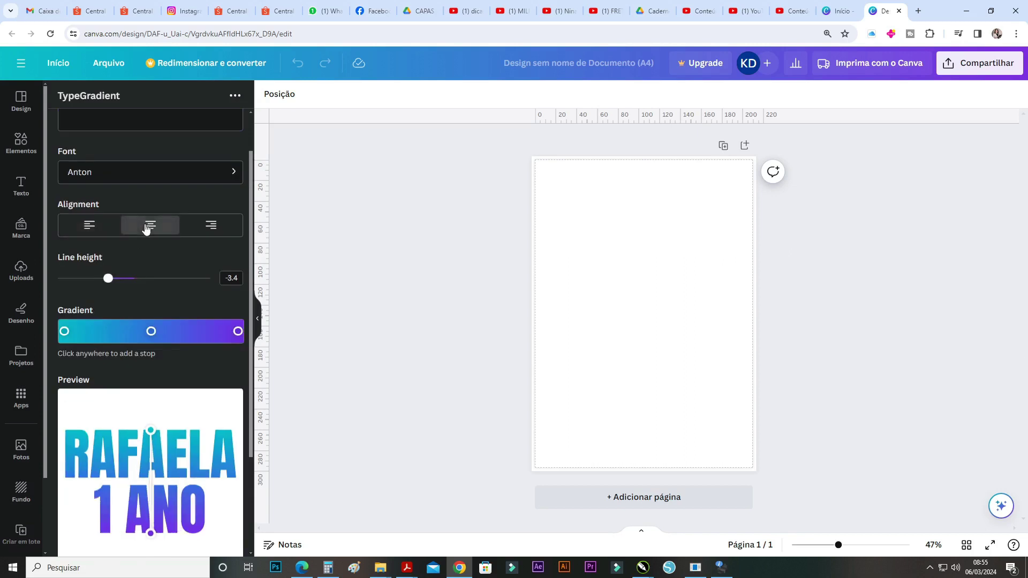
pyautogui.click(199, 230)
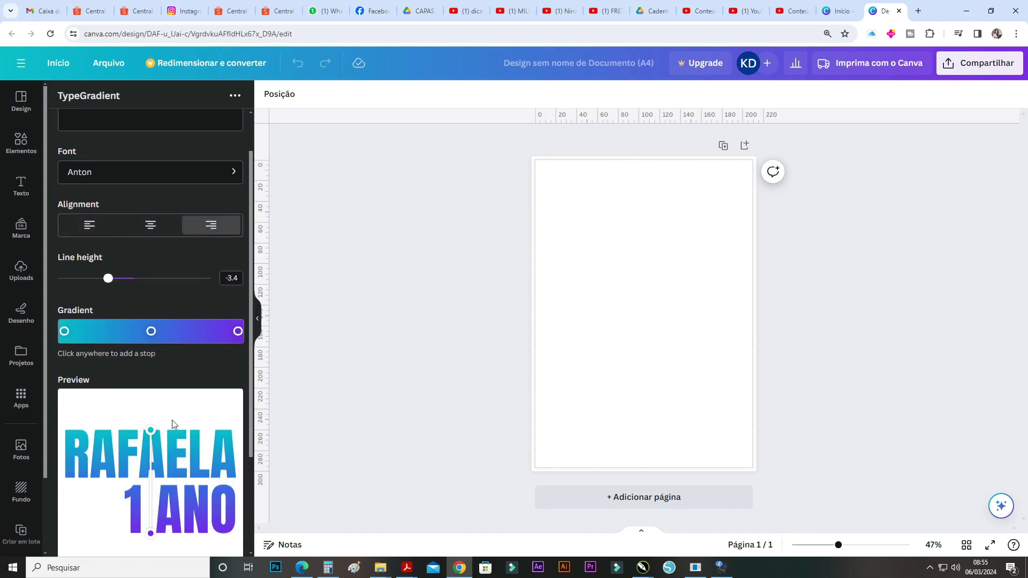
pyautogui.click(162, 236)
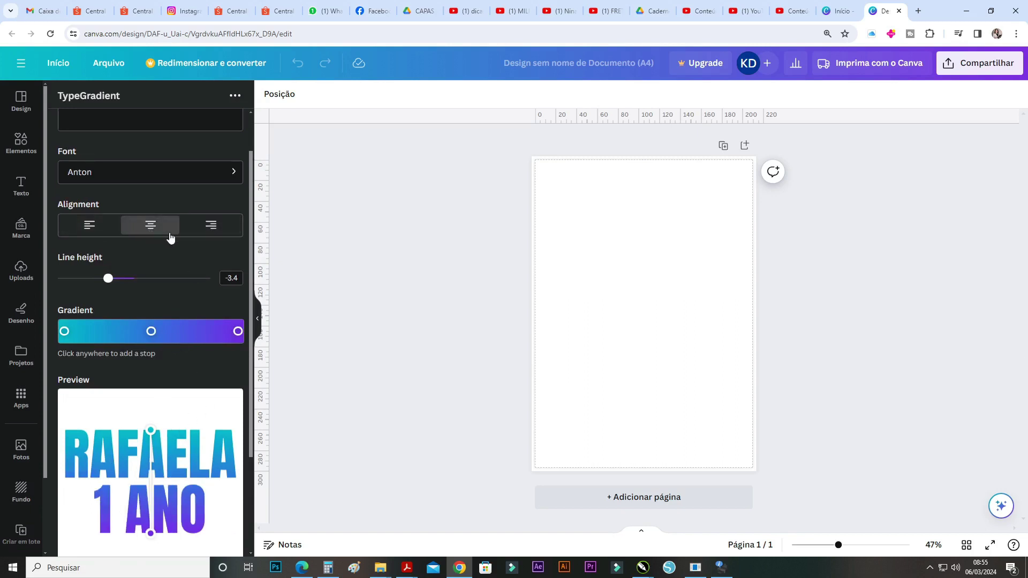
pyautogui.click(213, 229)
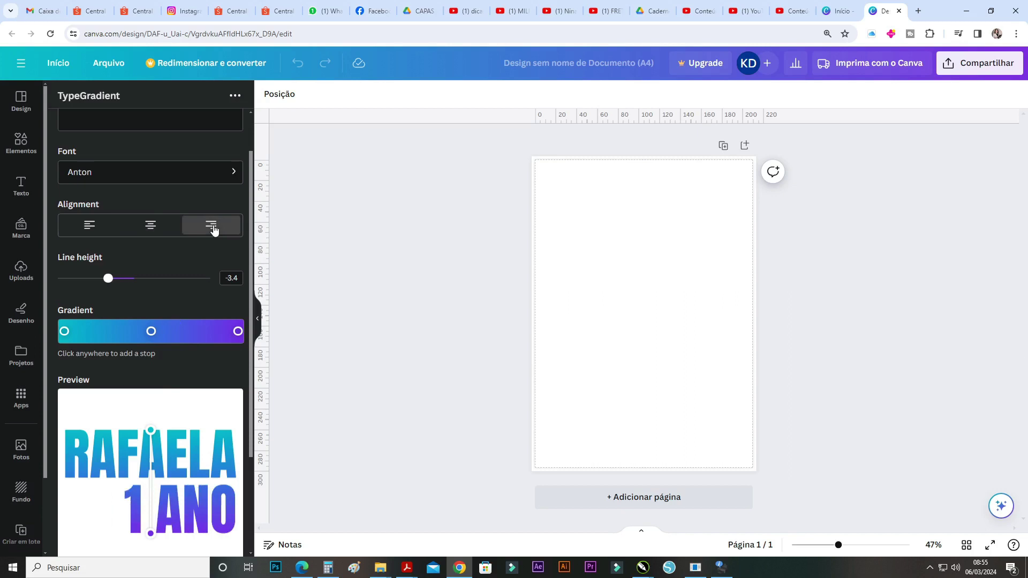
pyautogui.click(96, 228)
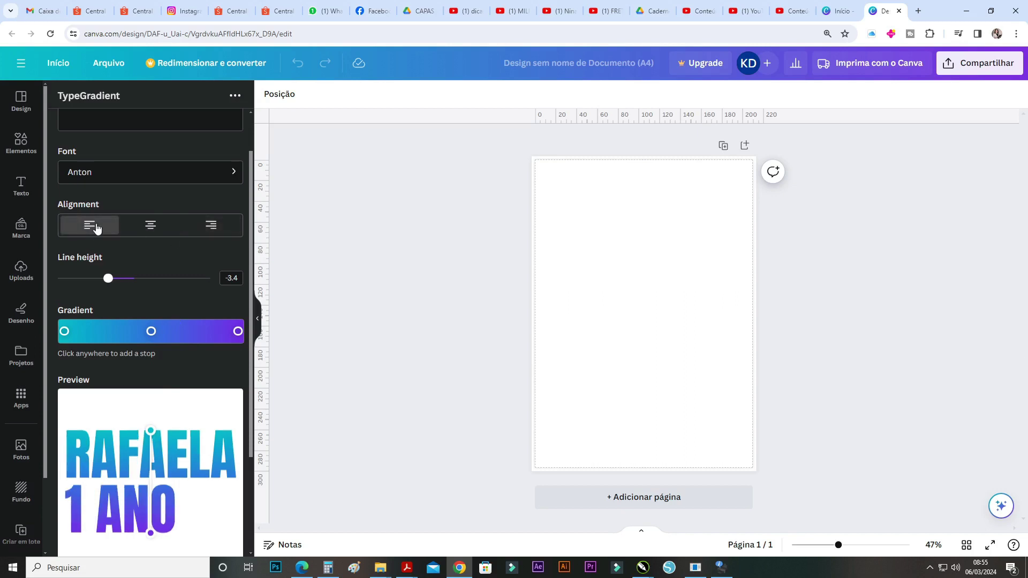
pyautogui.click(151, 225)
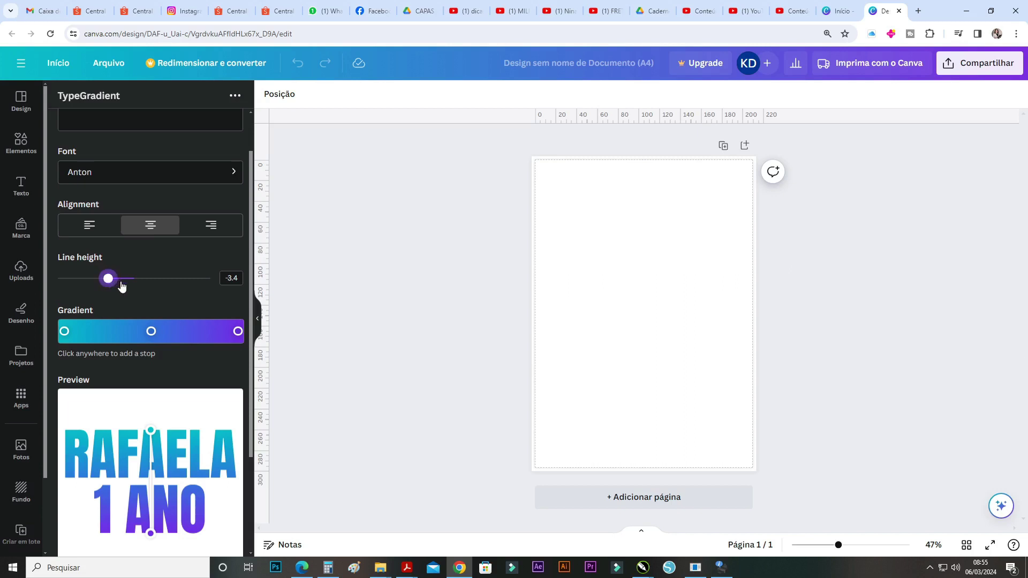
pyautogui.moveTo(109, 279)
pyautogui.mouseDown()
pyautogui.moveTo(166, 279)
pyautogui.moveTo(109, 278)
pyautogui.mouseUp()
# Change the text's font to Accidenz Grotesk Regular and return to the gradient settings.
pyautogui.scroll(1, 169, 224)
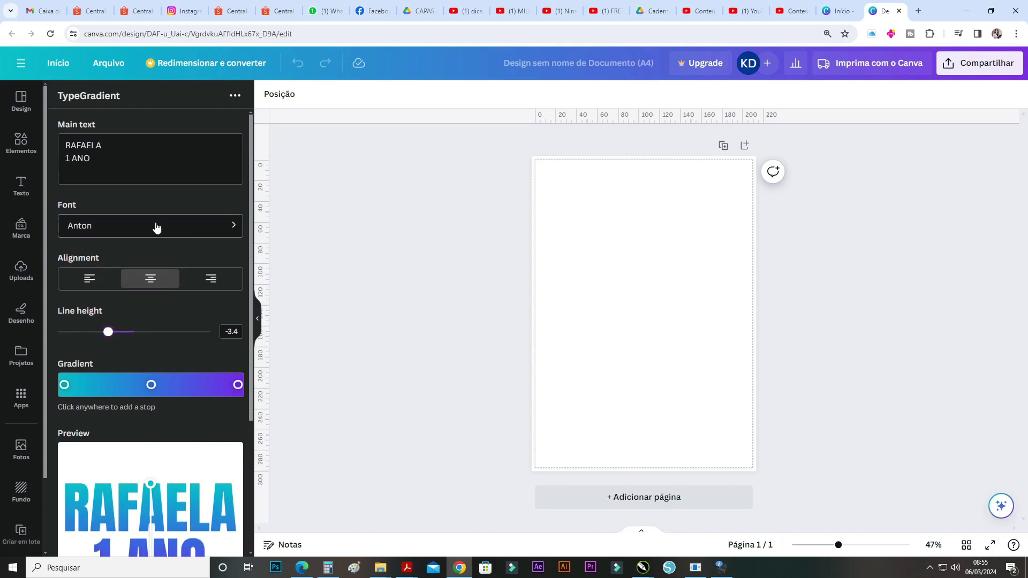
pyautogui.click(155, 225)
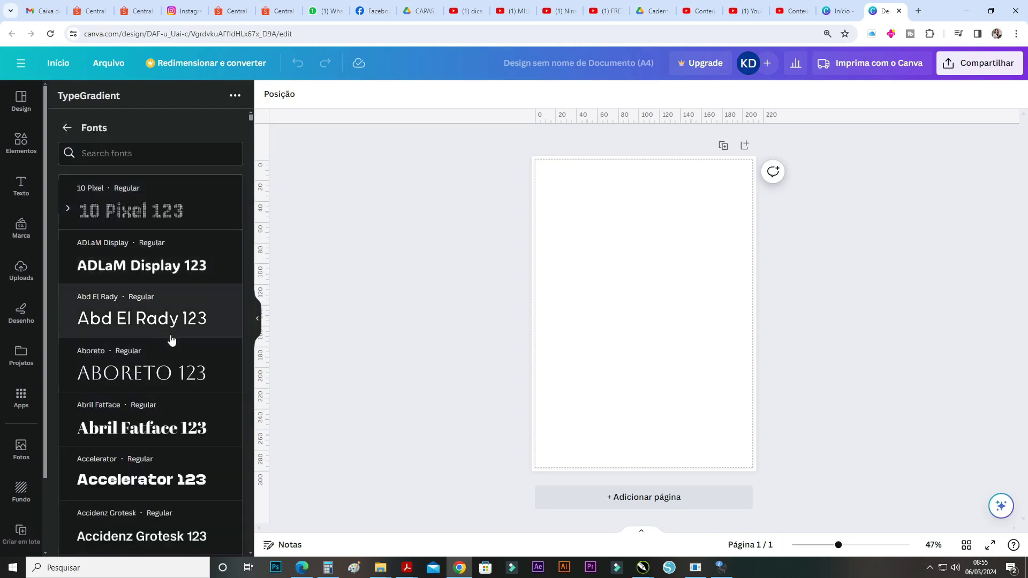
pyautogui.scroll(-2, 170, 340)
pyautogui.scroll(-2, 172, 335)
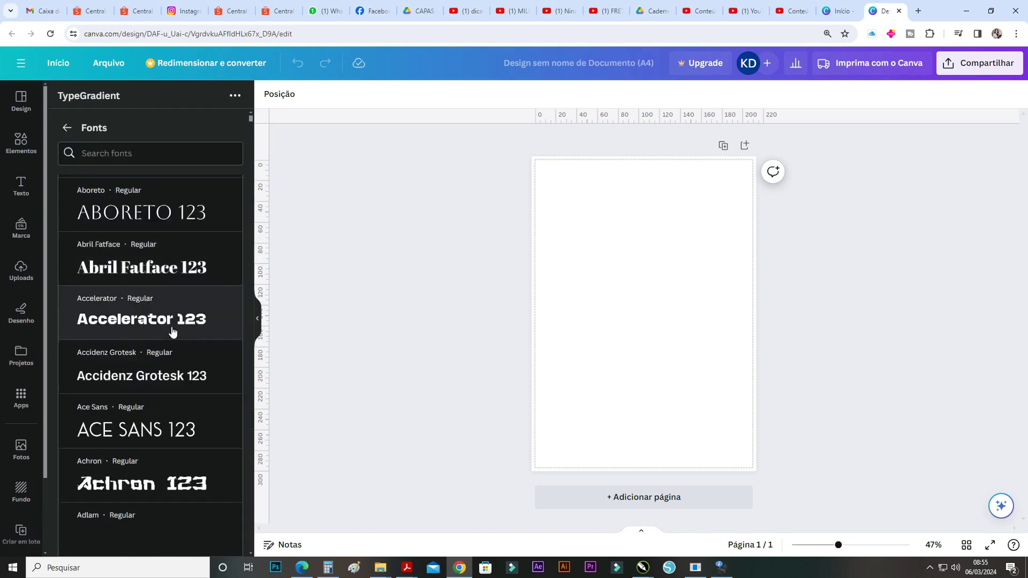
pyautogui.click(177, 327)
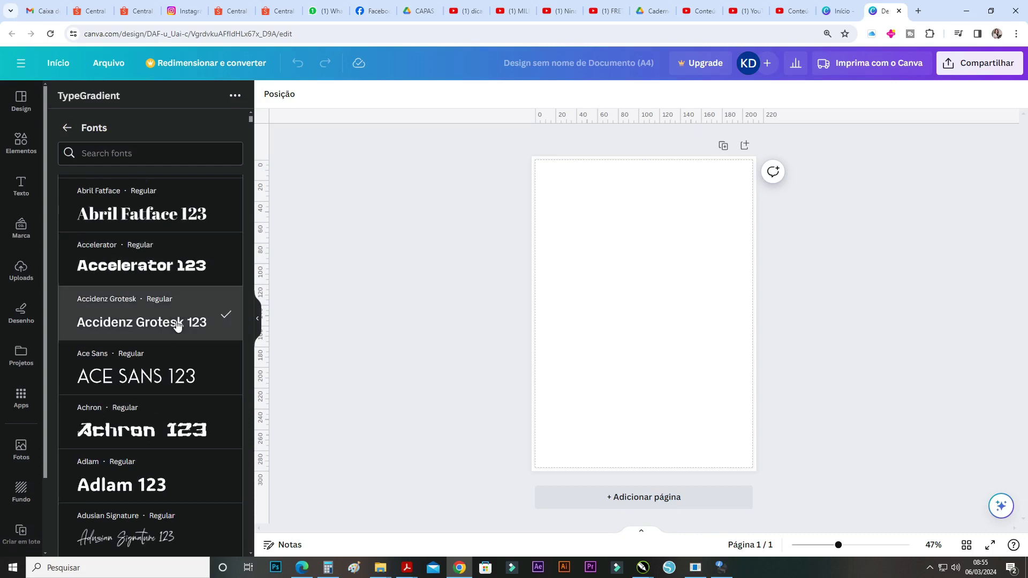
pyautogui.click(67, 127)
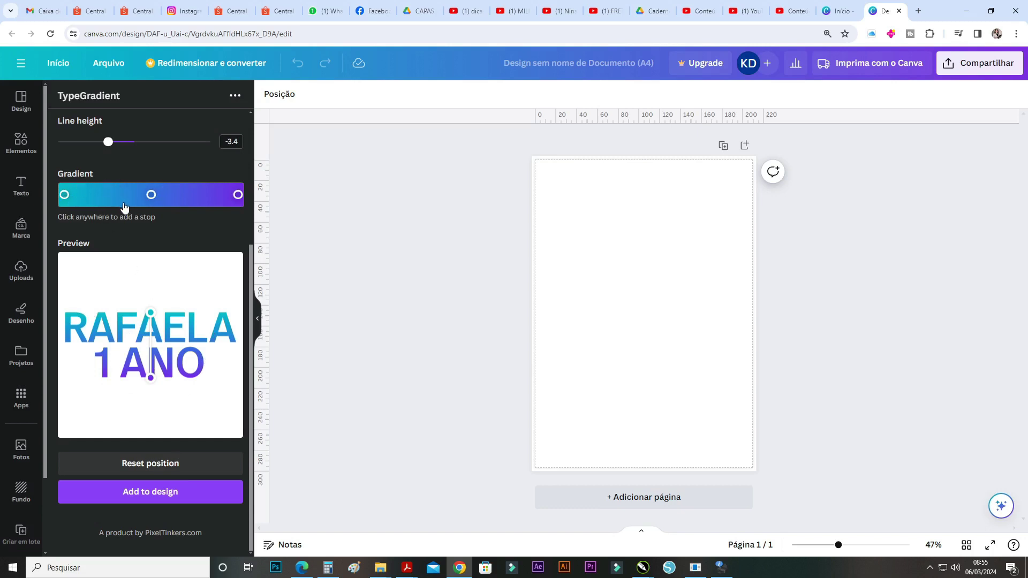
# Recolour the first gradient stop from the teal end to a bright pink.
pyautogui.click(65, 195)
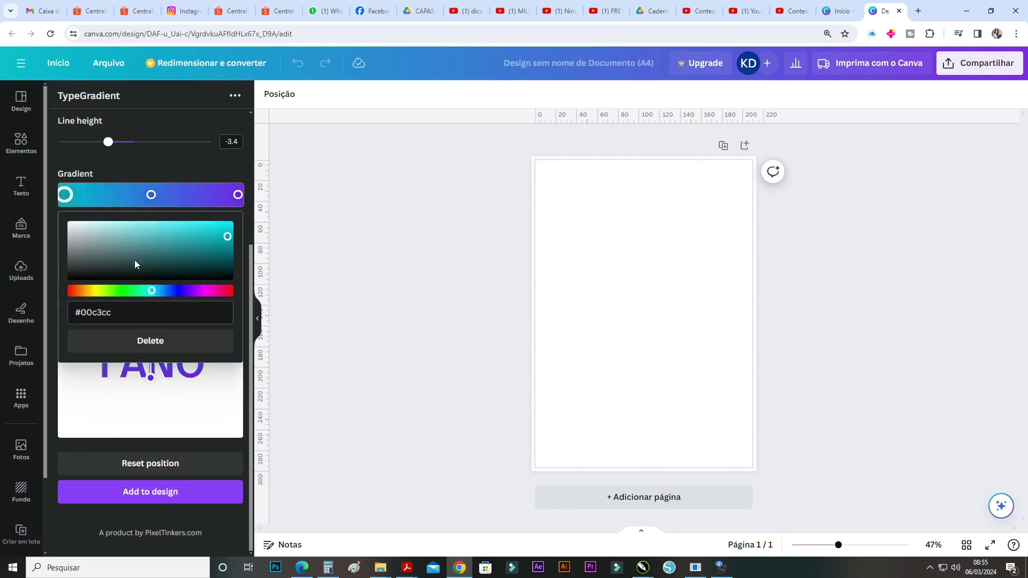
pyautogui.click(207, 291)
pyautogui.click(198, 249)
pyautogui.moveTo(197, 250); pyautogui.dragTo(204, 227)
pyautogui.click(206, 290)
pyautogui.moveTo(206, 290); pyautogui.dragTo(216, 291)
# Recolour the middle gradient stop to near white.
pyautogui.moveTo(203, 229); pyautogui.dragTo(74, 227)
pyautogui.click(152, 195)
pyautogui.moveTo(86, 235); pyautogui.dragTo(73, 227)
# Recolour the last gradient stop to dark magenta #a5156b and close the colour picker.
pyautogui.click(238, 196)
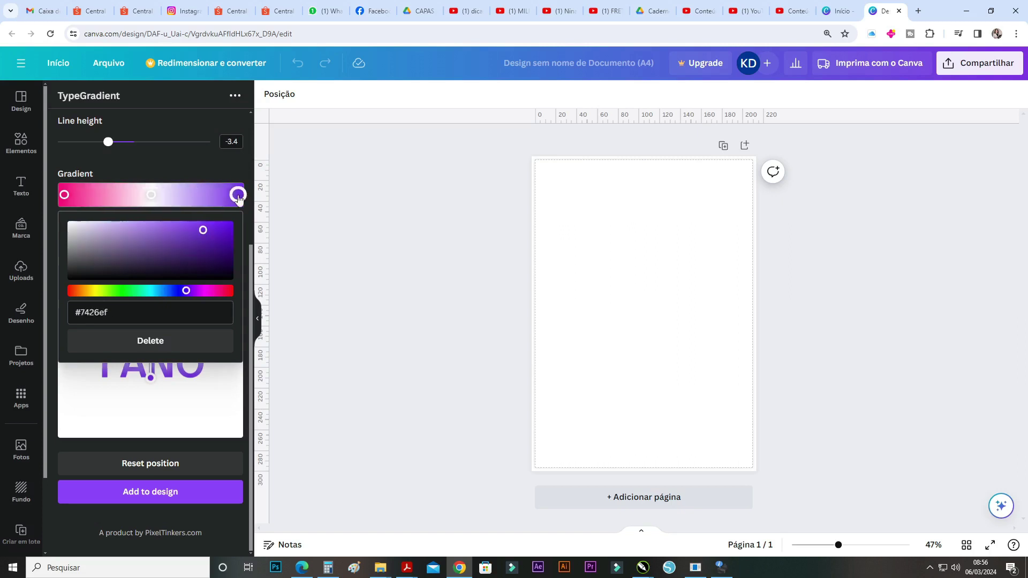
pyautogui.moveTo(212, 290); pyautogui.dragTo(224, 293)
pyautogui.moveTo(202, 230)
pyautogui.mouseDown()
pyautogui.moveTo(152, 236)
pyautogui.moveTo(208, 244)
pyautogui.mouseUp()
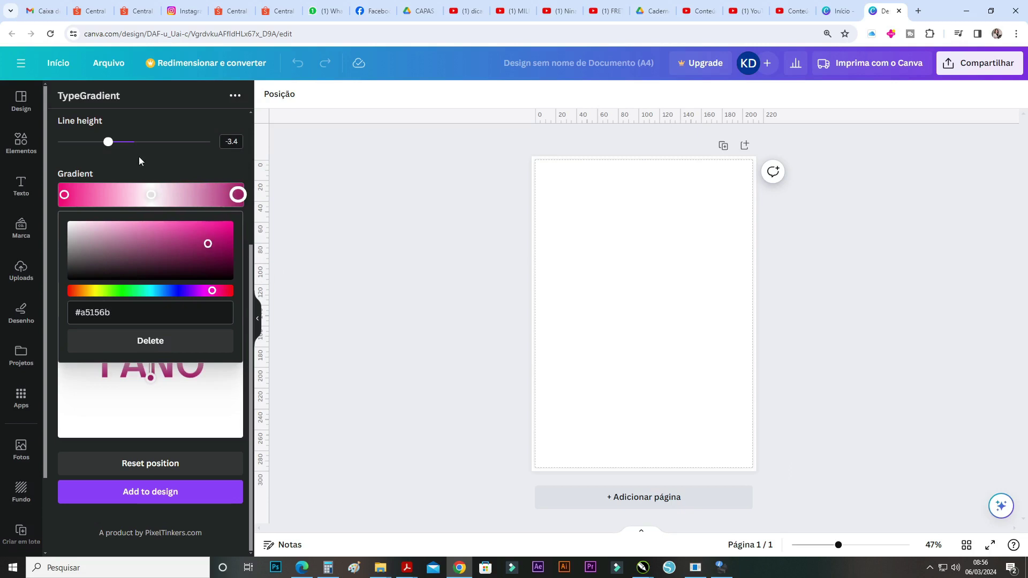
pyautogui.click(107, 149)
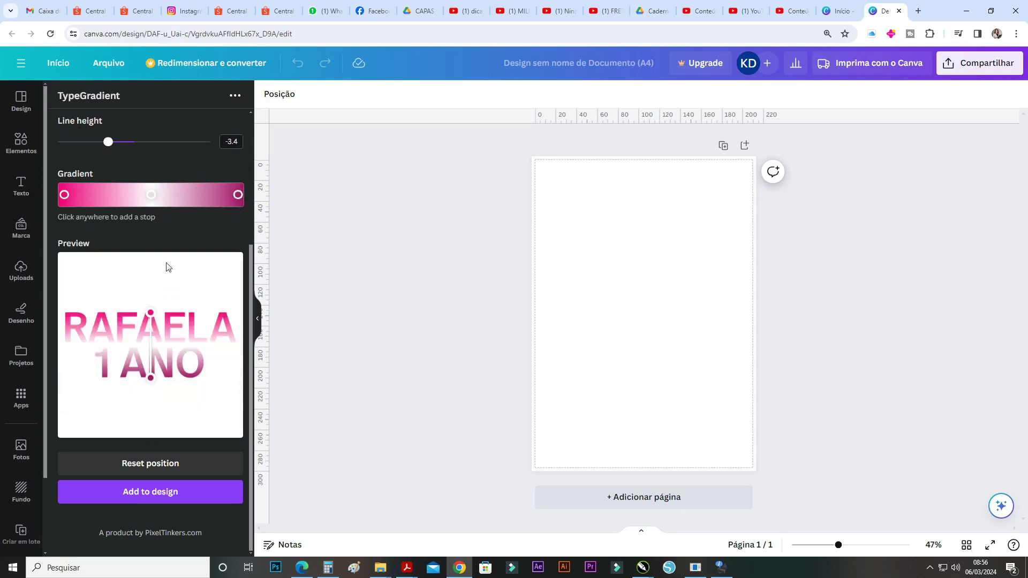
# Nudge the gradient's start and end handles slightly in the preview and add the gradient text to the design.
pyautogui.moveTo(151, 313)
pyautogui.mouseDown()
pyautogui.moveTo(213, 337)
pyautogui.moveTo(217, 360)
pyautogui.moveTo(153, 311)
pyautogui.mouseUp()
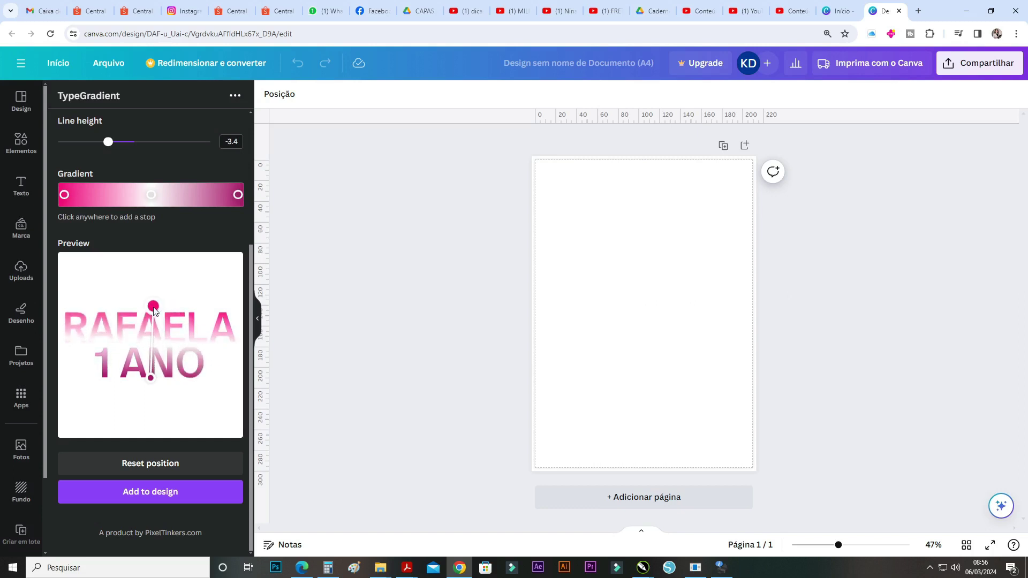
pyautogui.moveTo(151, 381)
pyautogui.mouseDown()
pyautogui.moveTo(185, 390)
pyautogui.moveTo(131, 378)
pyautogui.moveTo(155, 381)
pyautogui.mouseUp()
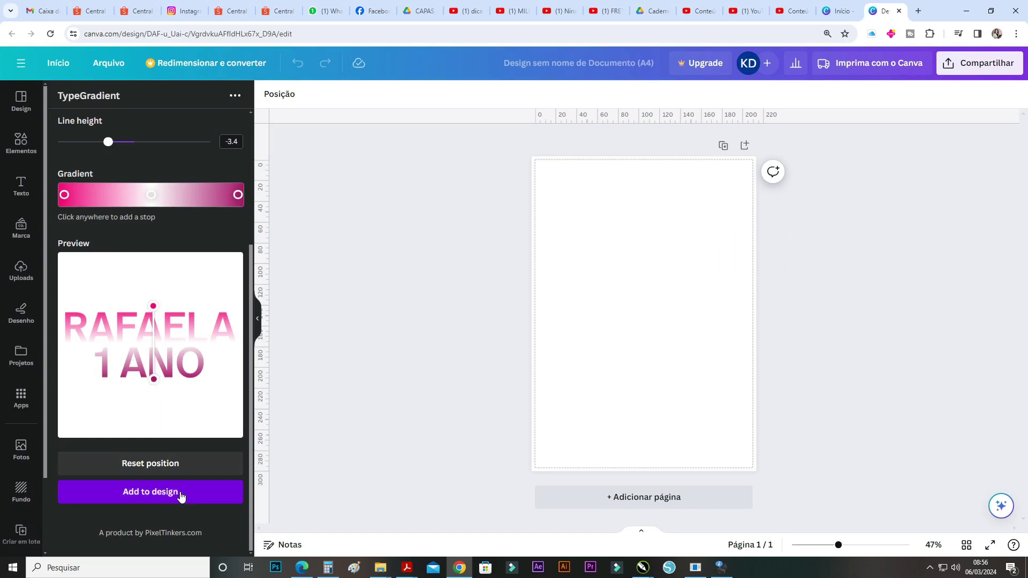
pyautogui.click(180, 496)
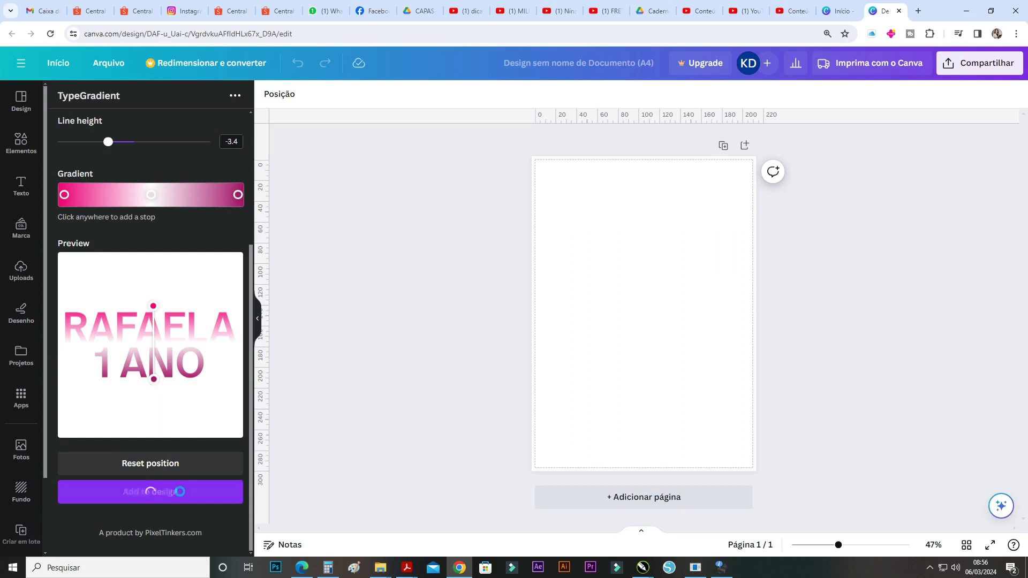
# Resize the gradient text to about 160 mm wide and centre it horizontally in the upper half of the page.
pyautogui.moveTo(688, 298); pyautogui.dragTo(754, 273)
pyautogui.moveTo(717, 305); pyautogui.dragTo(685, 308)
pyautogui.moveTo(721, 277)
pyautogui.mouseDown()
pyautogui.moveTo(607, 332)
pyautogui.moveTo(734, 271)
pyautogui.mouseUp()
pyautogui.moveTo(653, 305); pyautogui.dragTo(648, 275)
# Replace the entire gradient text in the TypeGradient text field with KA PAPER CREATIVE.
pyautogui.scroll(3, 210, 297)
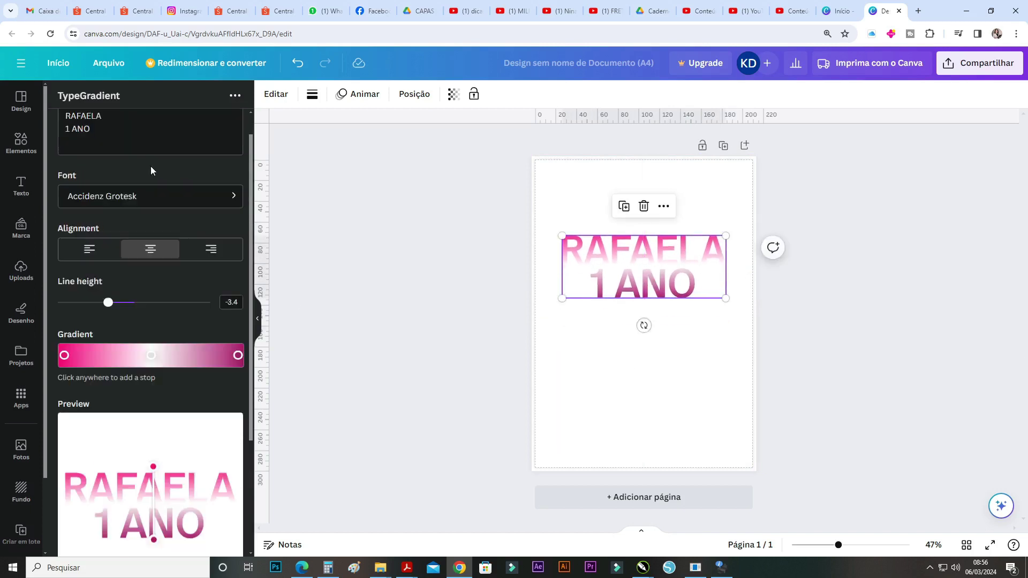
pyautogui.doubleClick(125, 134)
pyautogui.hotkey('ctrl', 'a')
pyautogui.write('KA ')
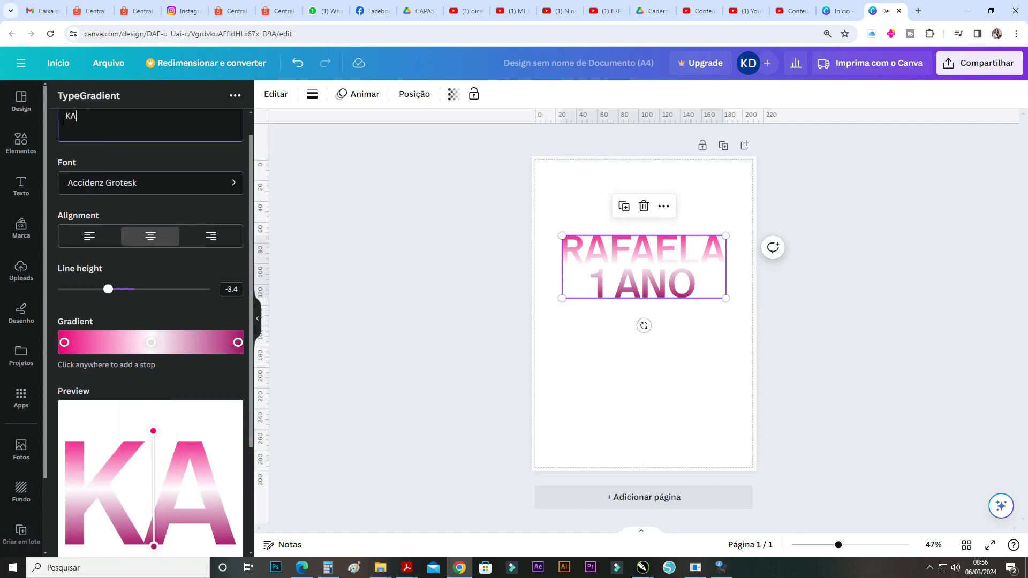
pyautogui.write('PAPER CRE')
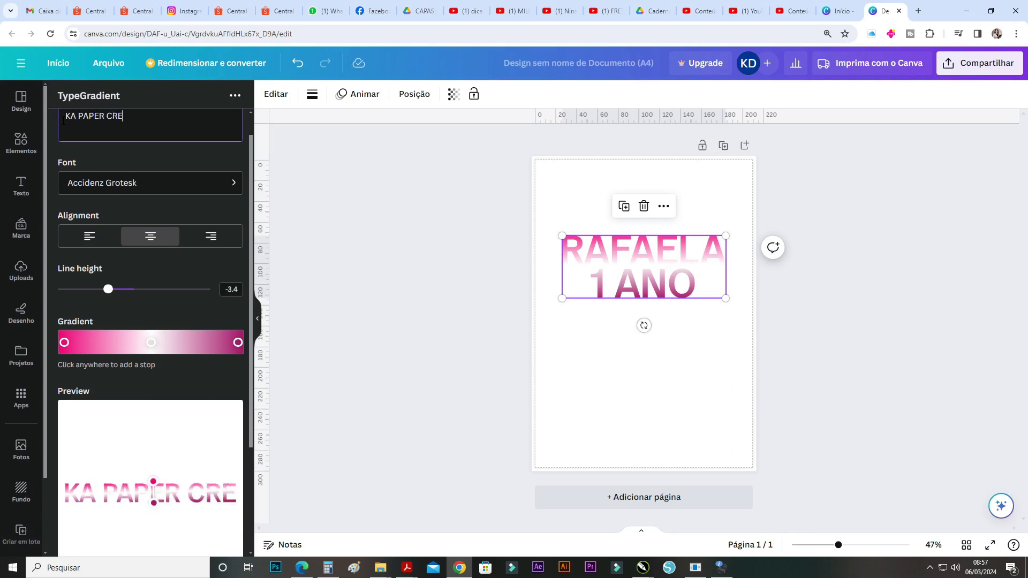
pyautogui.write('ATIVE')
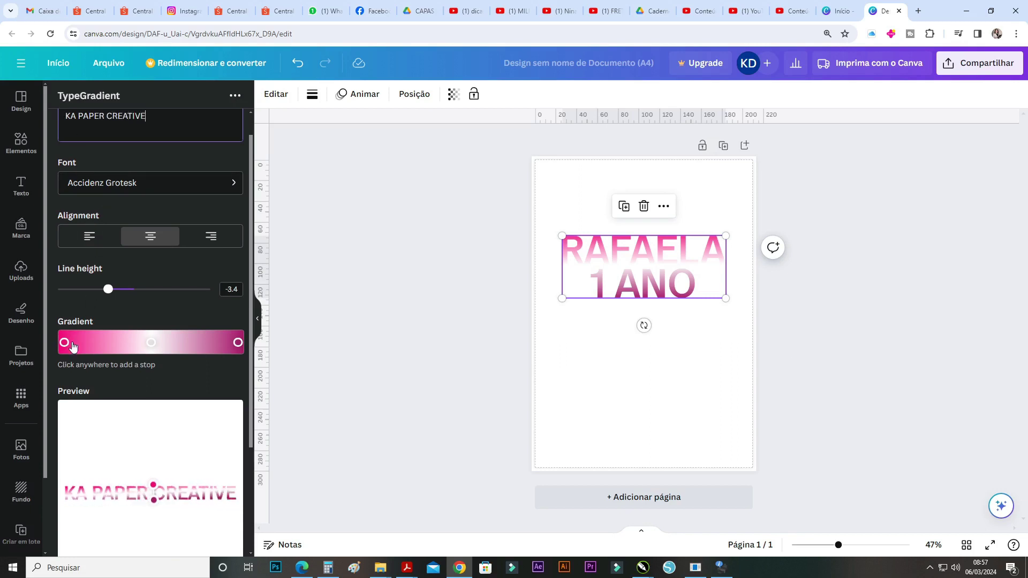
# Recolour the middle gradient stop from white to a medium blue.
pyautogui.click(64, 342)
pyautogui.click(151, 342)
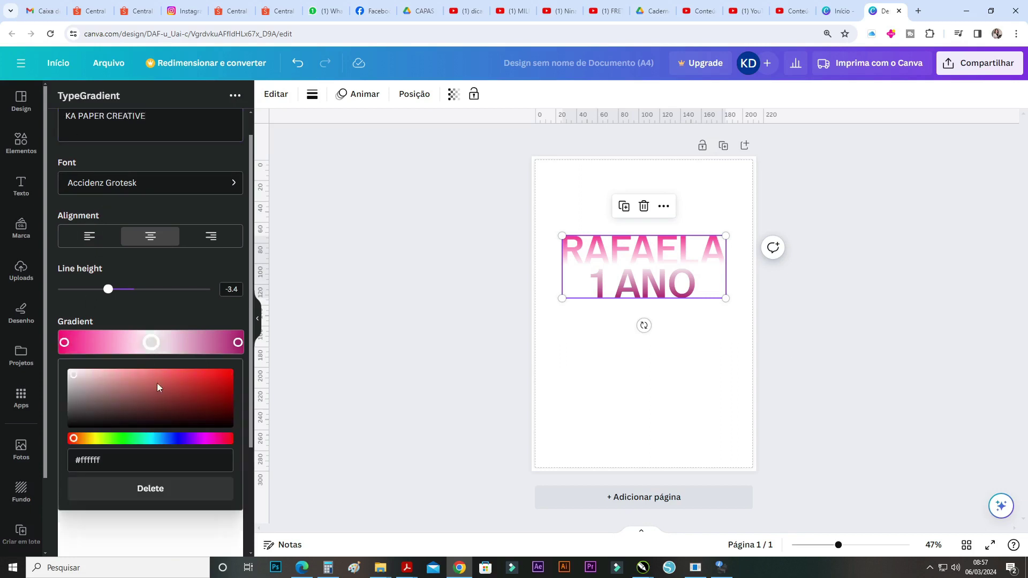
pyautogui.click(160, 392)
pyautogui.click(166, 438)
pyautogui.moveTo(160, 392); pyautogui.dragTo(193, 381)
# Recolour the last gradient stop to golden yellow #ffb800 and close the colour picker.
pyautogui.click(237, 342)
pyautogui.click(103, 403)
pyautogui.click(91, 438)
pyautogui.click(156, 392)
pyautogui.moveTo(156, 392); pyautogui.dragTo(227, 374)
pyautogui.moveTo(108, 460); pyautogui.dragTo(75, 460)
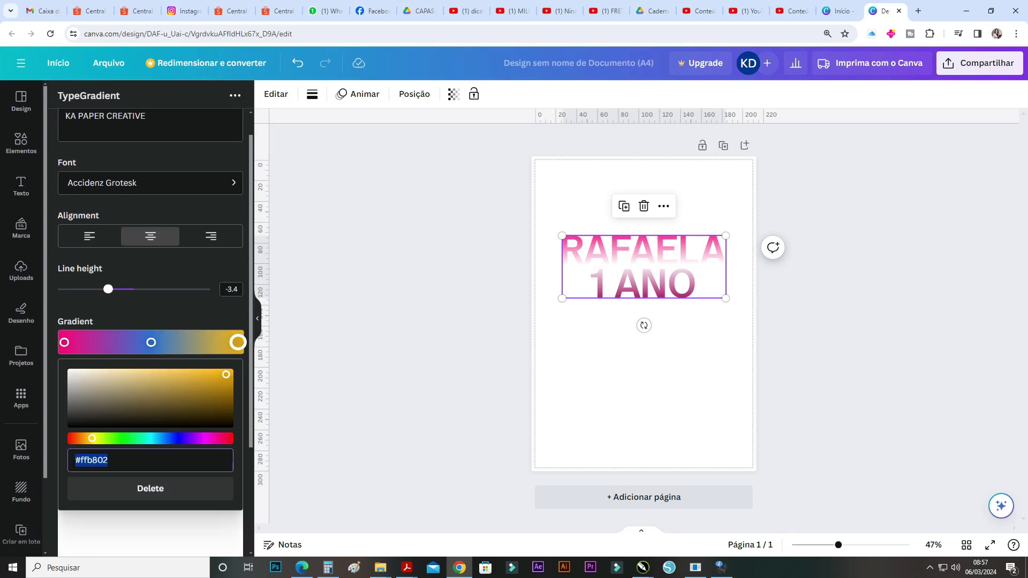
pyautogui.click(137, 468)
pyautogui.click(227, 377)
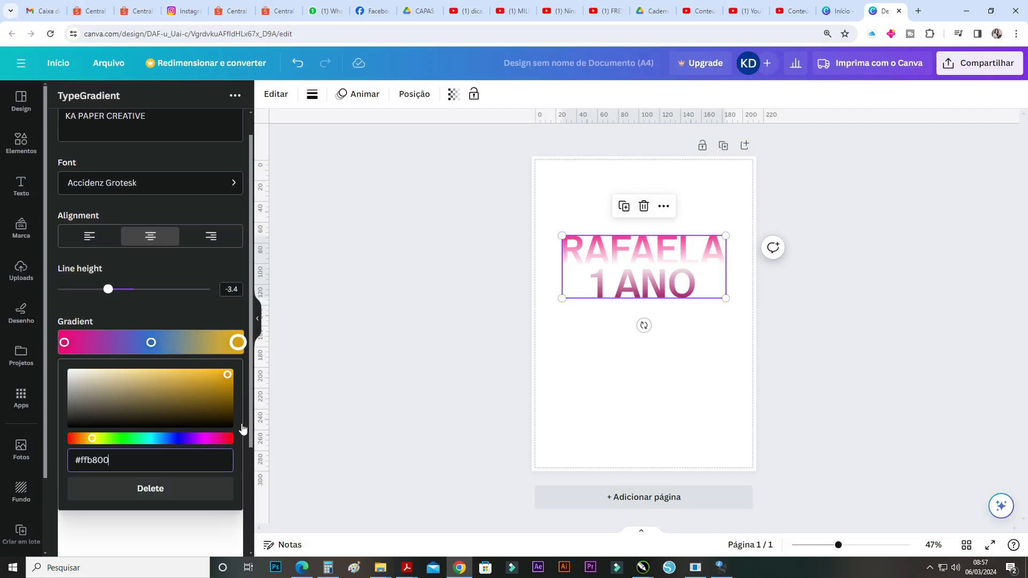
pyautogui.click(245, 427)
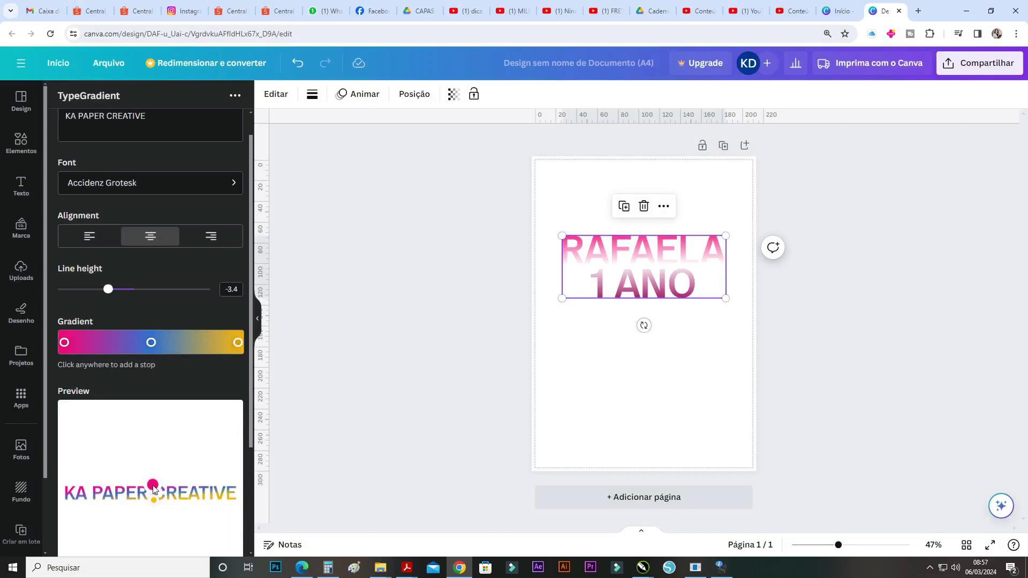
# Update the element with the new gradient text, enlarged to about 200 mm wide and centred horizontally just below the page's middle.
pyautogui.scroll(-2, 222, 390)
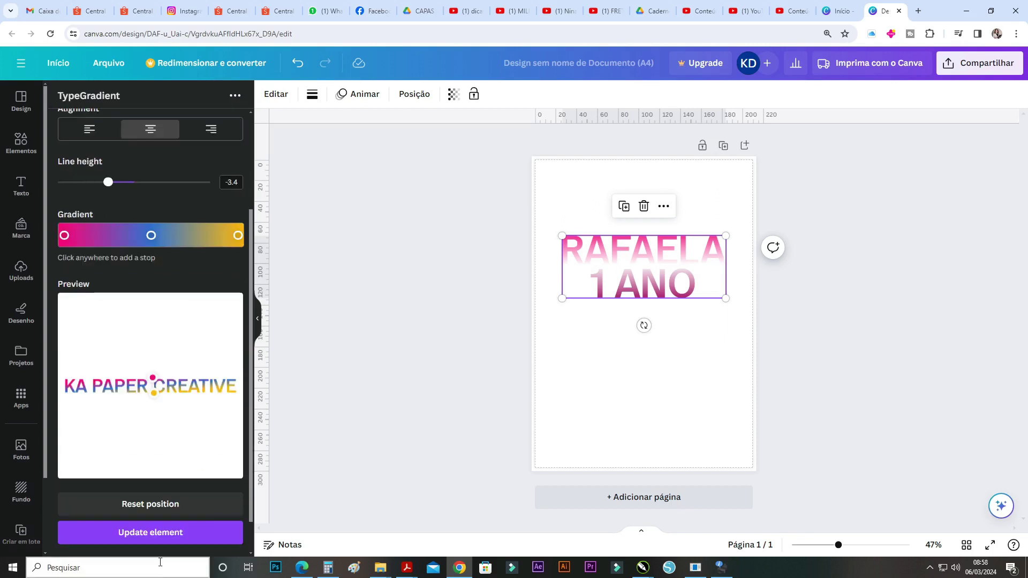
pyautogui.click(170, 543)
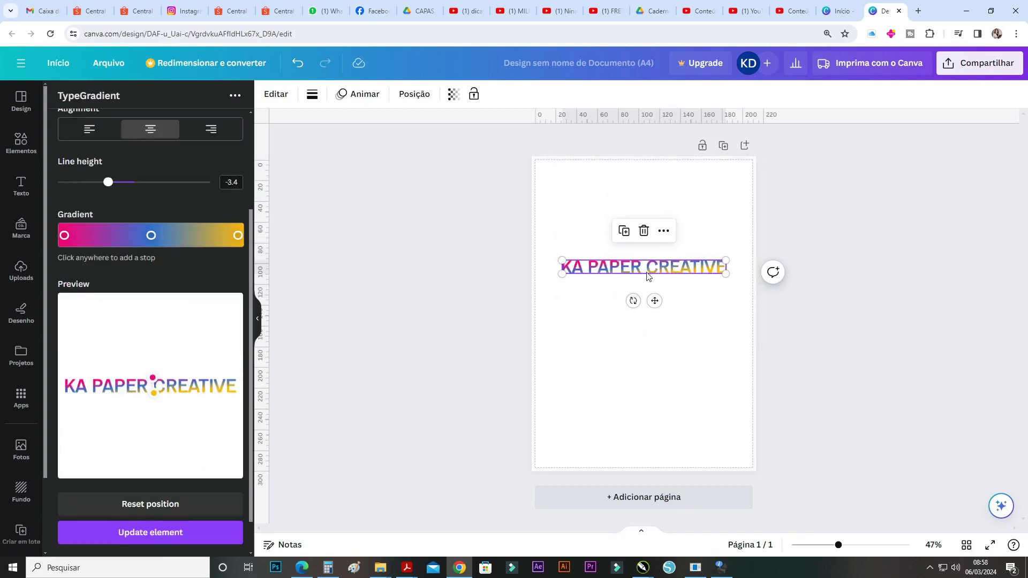
pyautogui.moveTo(648, 277); pyautogui.dragTo(644, 341)
pyautogui.moveTo(727, 328); pyautogui.dragTo(766, 298)
pyautogui.moveTo(577, 332); pyautogui.dragTo(555, 334)
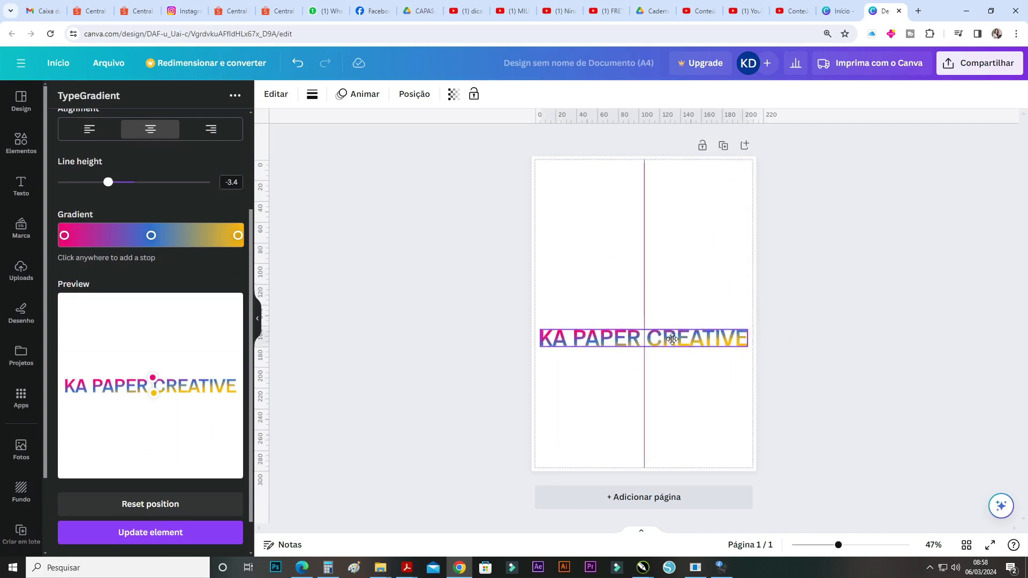
# Copy the KA PAPER CREATIVE text, restore the original pink two-line text by undoing, and paste the copy below it.
pyautogui.click(585, 284)
pyautogui.click(613, 336)
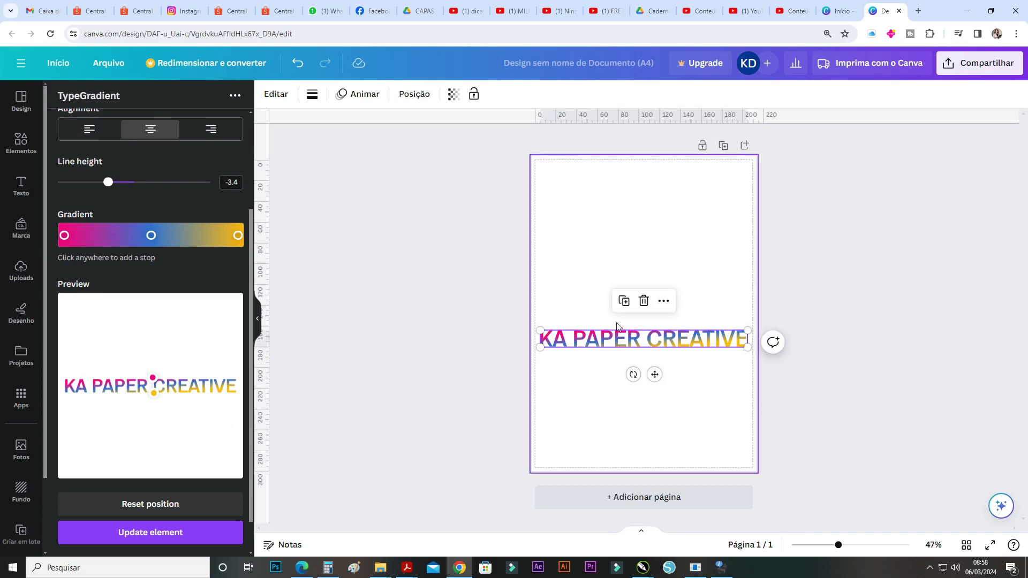
pyautogui.click(298, 63)
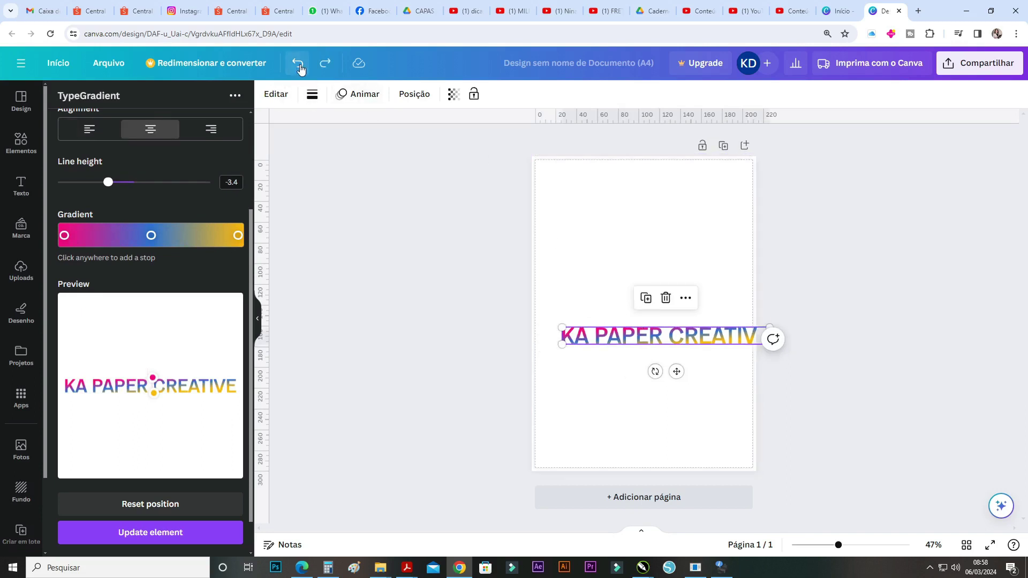
pyautogui.click(299, 66)
pyautogui.click(299, 65)
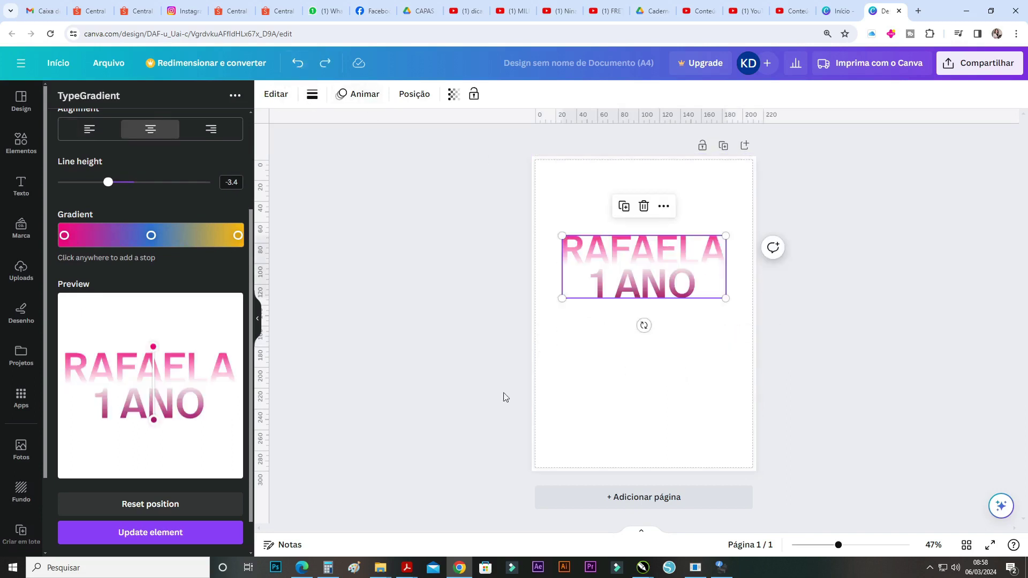
pyautogui.hotkey('ctrl', 'y')
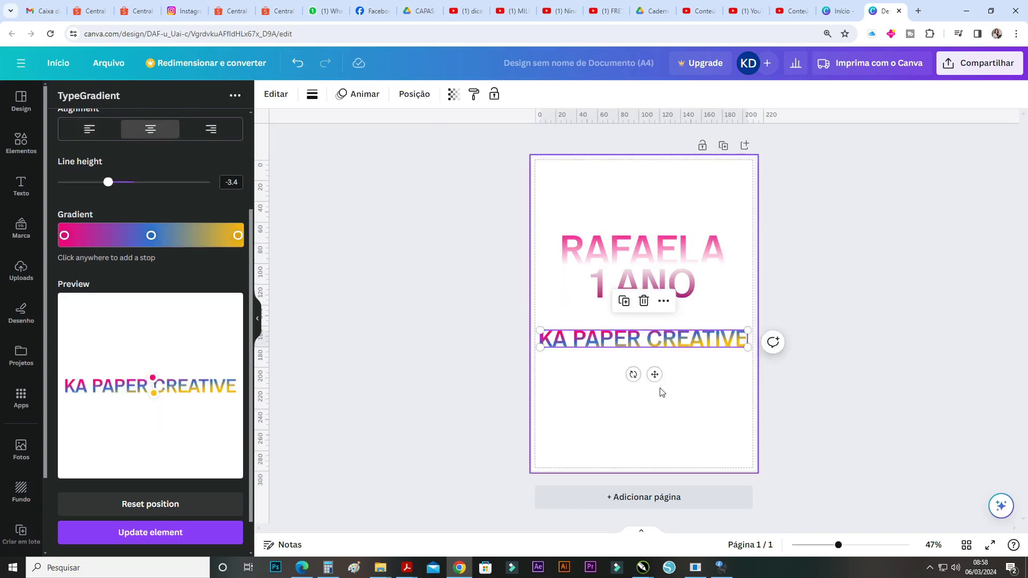
pyautogui.click(826, 411)
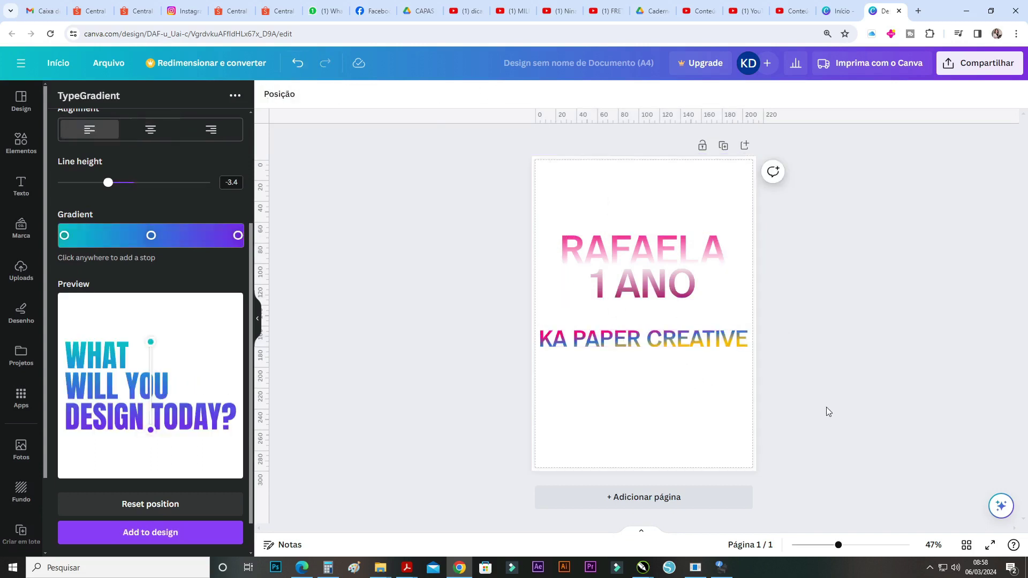